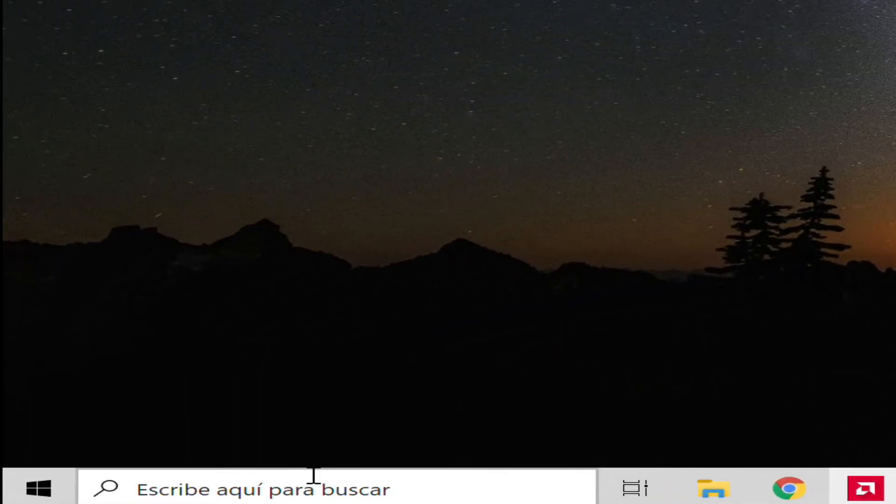
# Open Disk Management (Administración de discos), allow it to make changes to the device, and maximize its window
pyautogui.rightClick(40, 495)
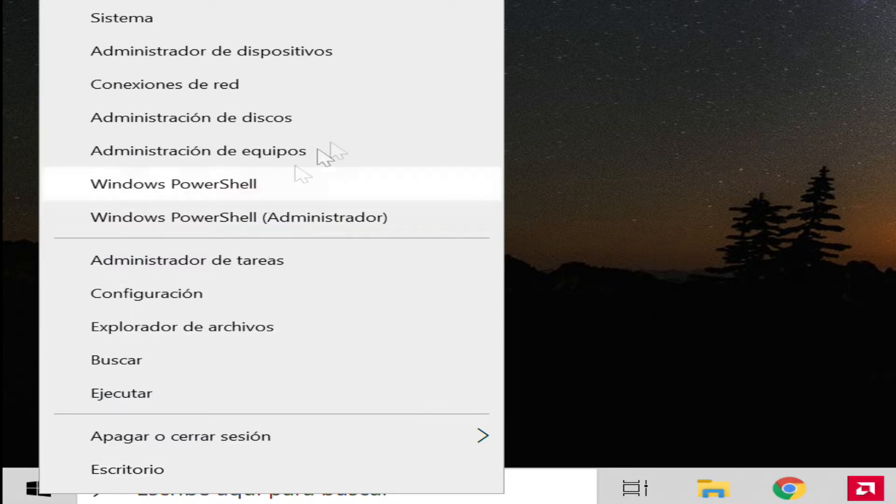
pyautogui.click(299, 120)
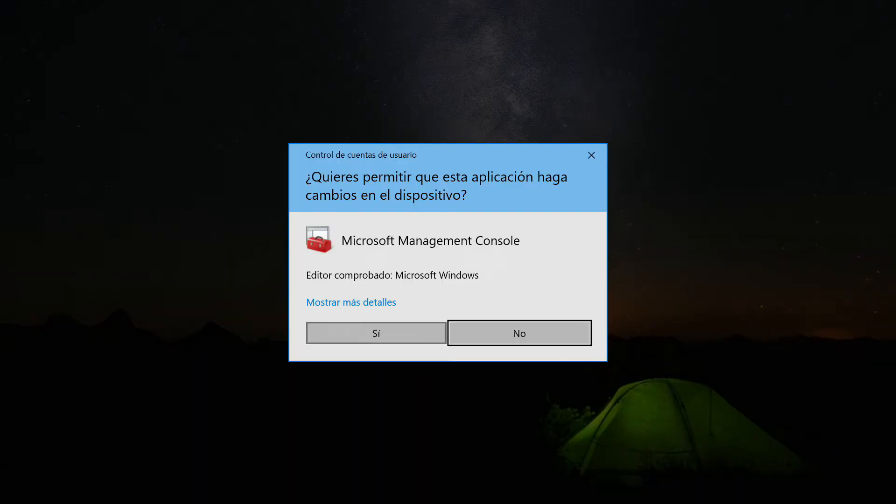
pyautogui.click(329, 338)
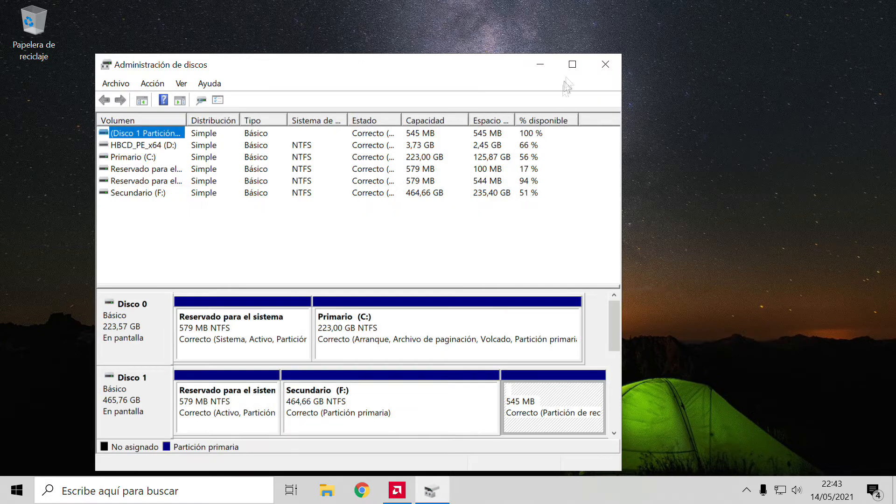
pyautogui.click(572, 65)
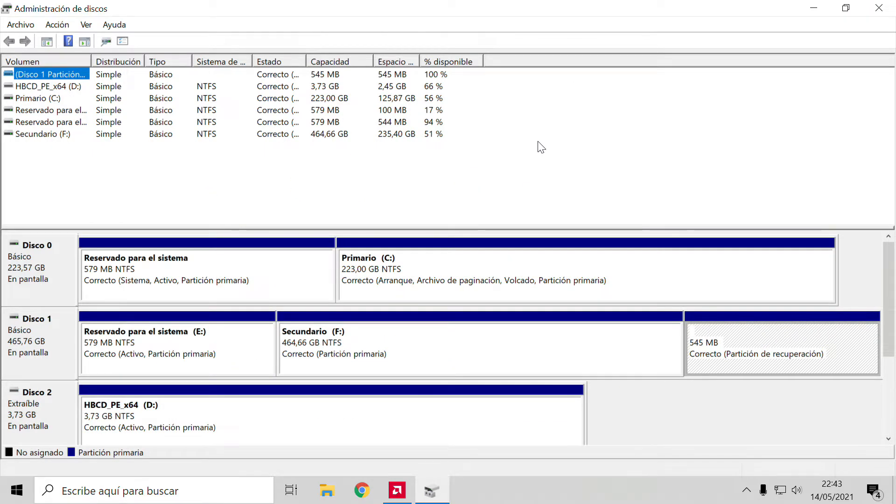
# Delete the HBCD_PE_x64 (D:) volume on removable Disk 2, accepting the loss of its data
pyautogui.moveTo(891, 272); pyautogui.dragTo(892, 326)
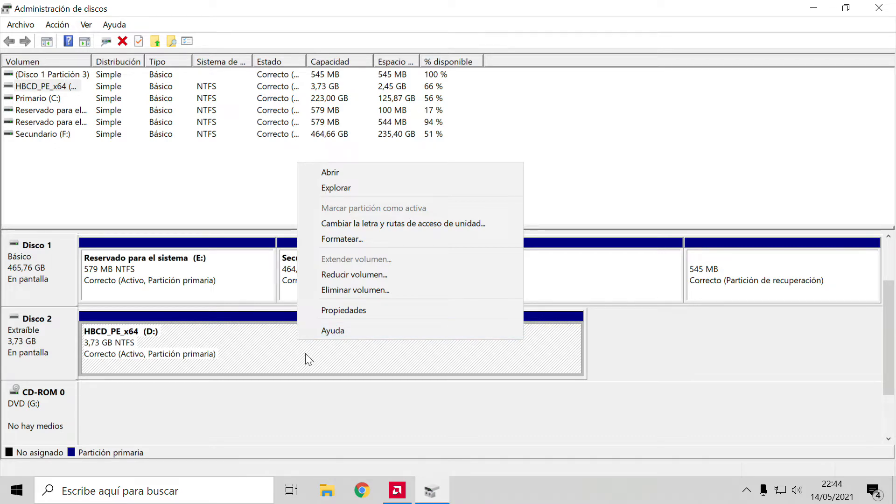
pyautogui.click(346, 291)
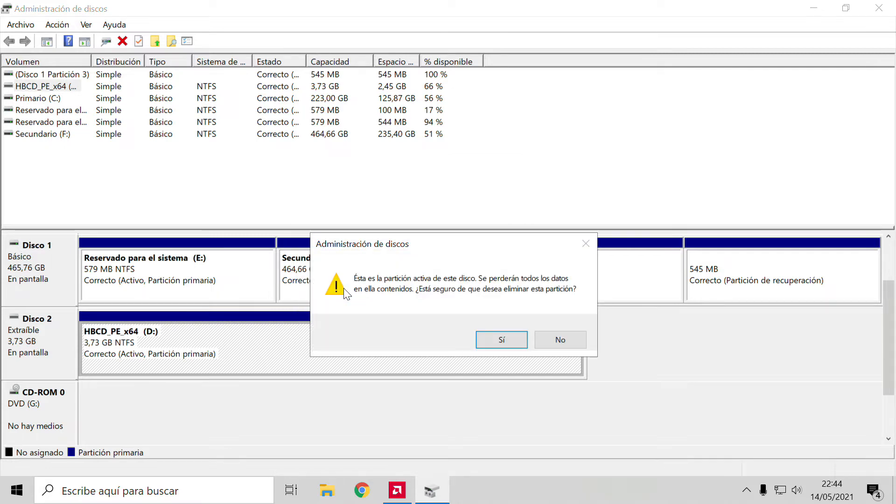
pyautogui.click(501, 341)
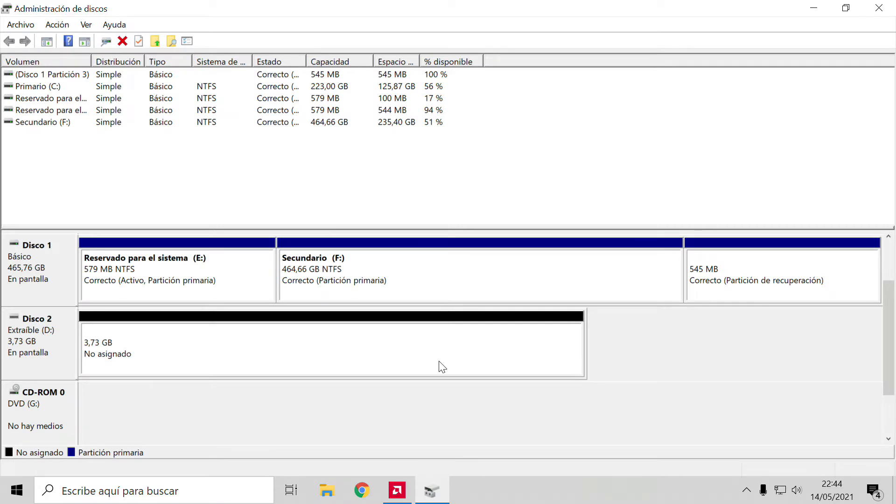
# Start a new simple volume in the unallocated space of Disk 2, using the full 3819 MB
pyautogui.rightClick(331, 346)
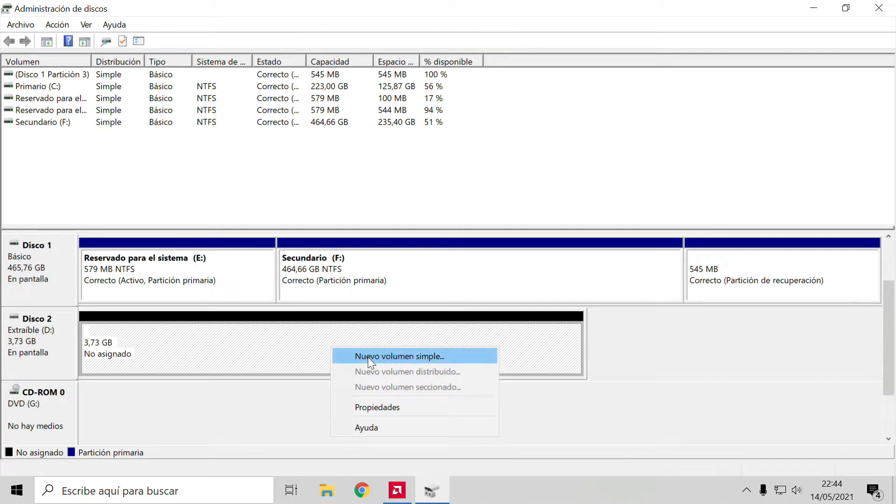
pyautogui.click(399, 357)
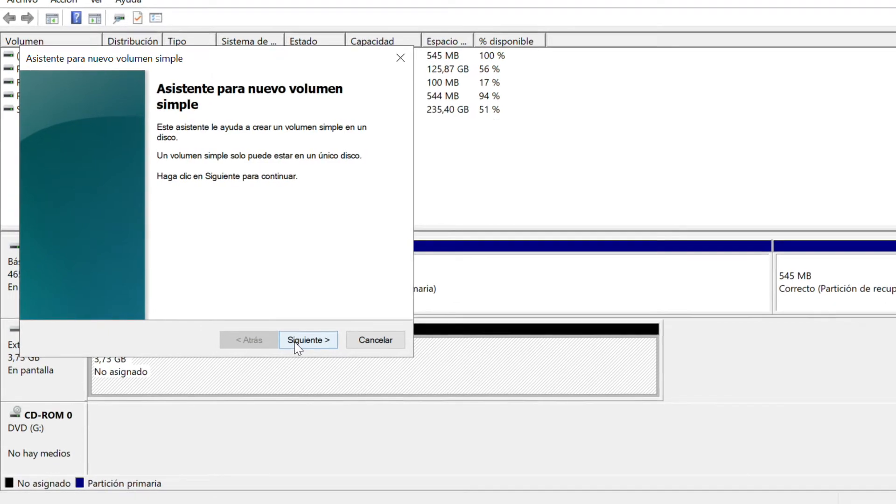
pyautogui.click(296, 344)
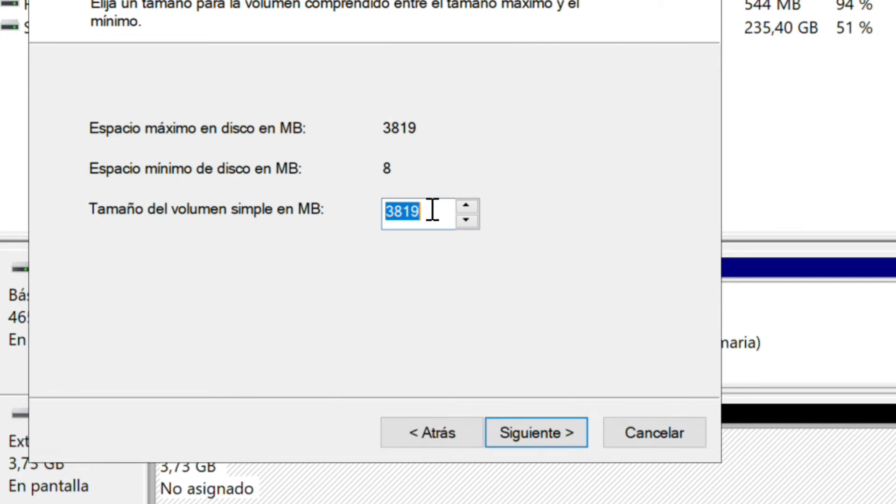
pyautogui.click(544, 443)
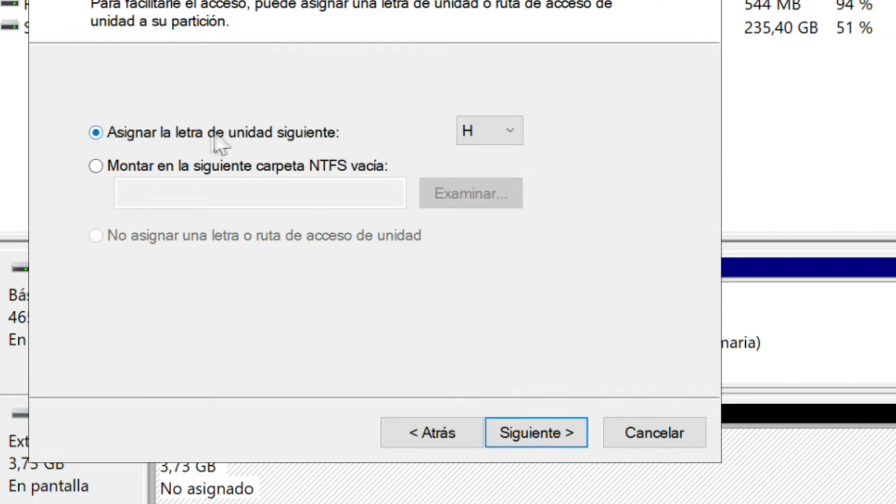
# Assign drive letter H to the new simple volume after reviewing the available letters
pyautogui.click(519, 130)
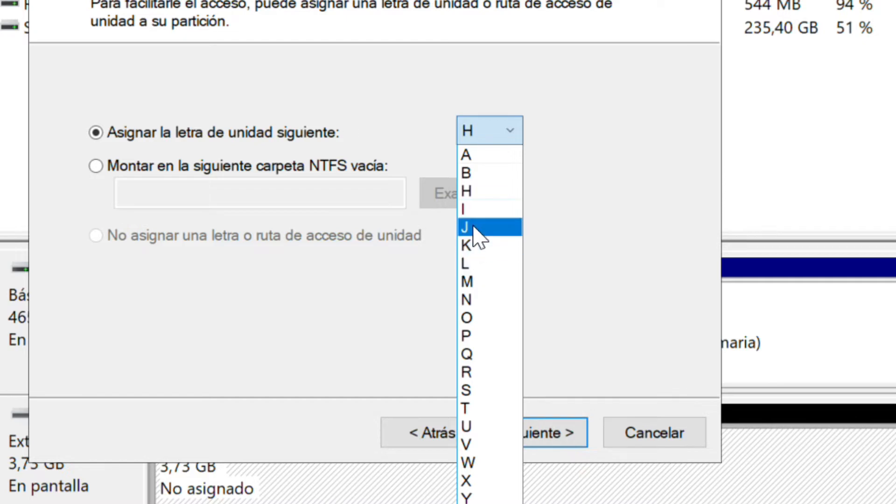
pyautogui.click(574, 119)
pyautogui.click(504, 140)
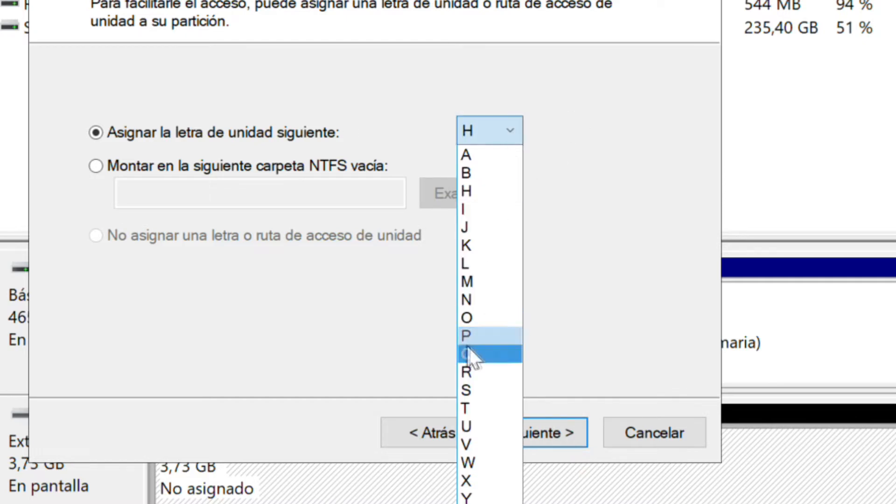
pyautogui.click(631, 295)
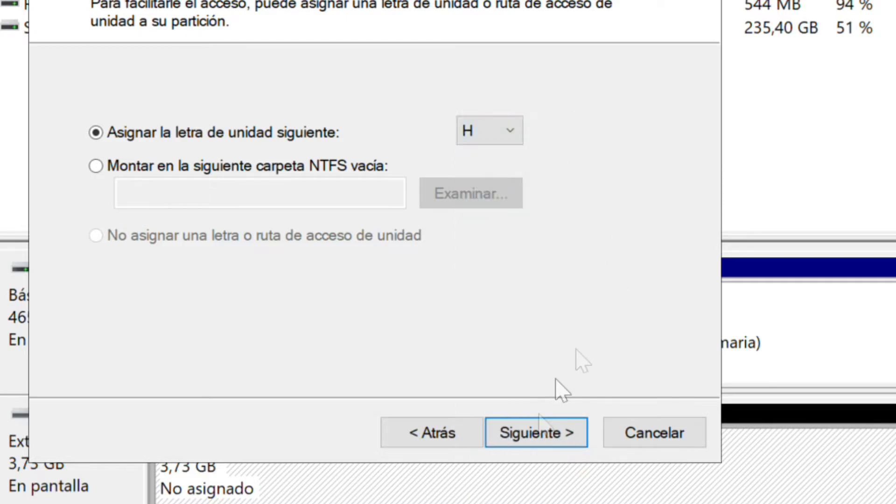
pyautogui.click(536, 446)
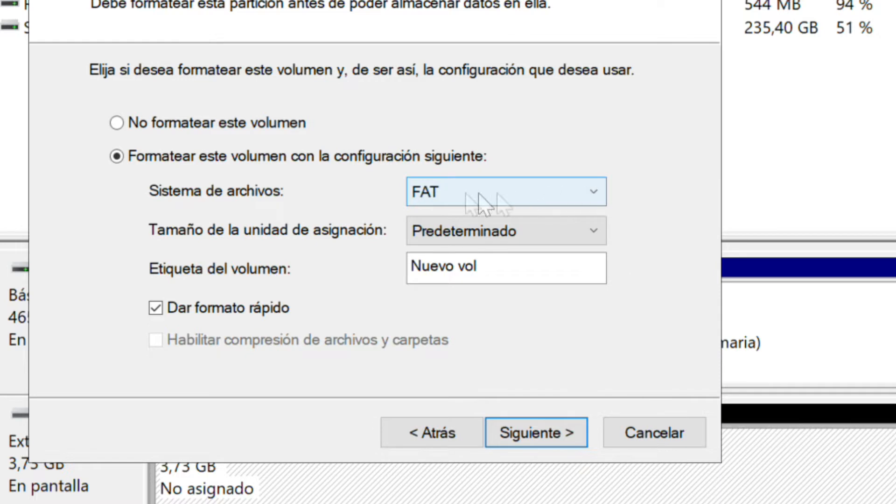
# Set the new volume's file system to FAT32 and keep the default allocation unit size
pyautogui.click(576, 197)
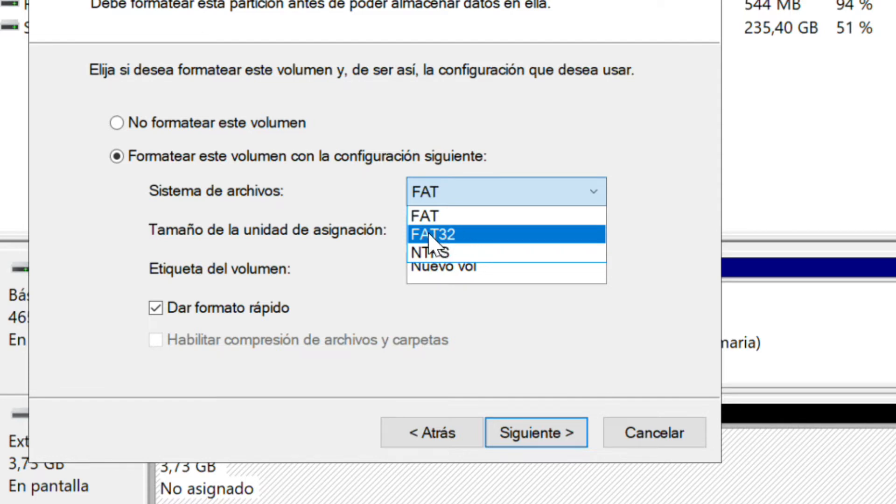
pyautogui.click(429, 238)
pyautogui.click(595, 193)
pyautogui.click(433, 234)
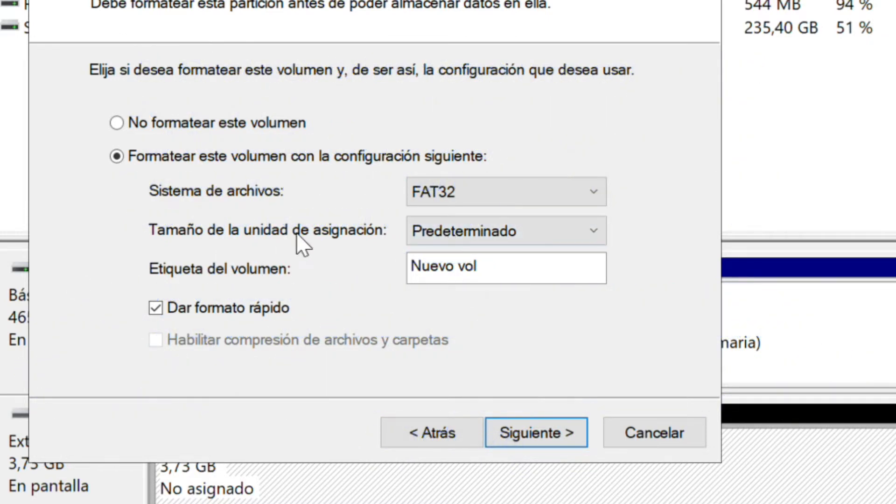
pyautogui.click(578, 233)
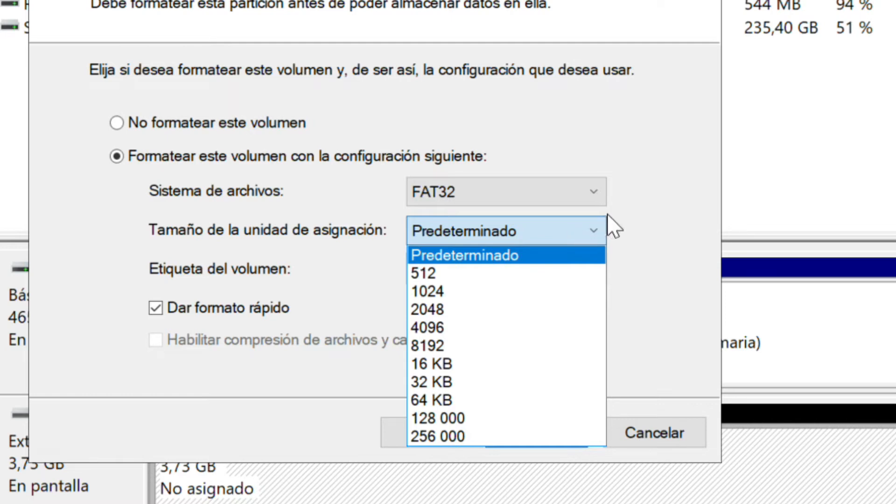
pyautogui.click(514, 232)
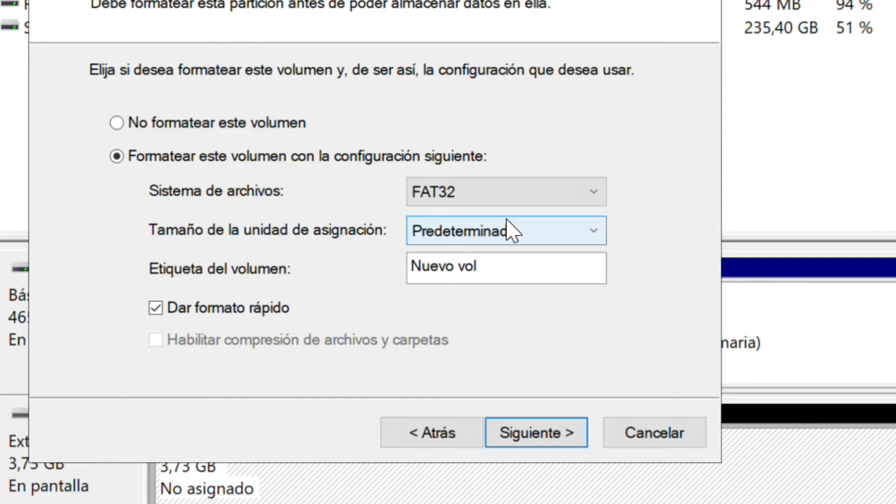
# Replace the new volume's label with Pendrive
pyautogui.click(475, 270)
pyautogui.press('BackSpace')
pyautogui.press('BackSpace')
pyautogui.press('BackSpace')
pyautogui.press('BackSpace')
pyautogui.press('BackSpace')
pyautogui.press('BackSpace')
pyautogui.press('BackSpace')
pyautogui.press('BackSpace')
pyautogui.press('BackSpace')
pyautogui.write('Pendrivei')
pyautogui.press('BackSpace')
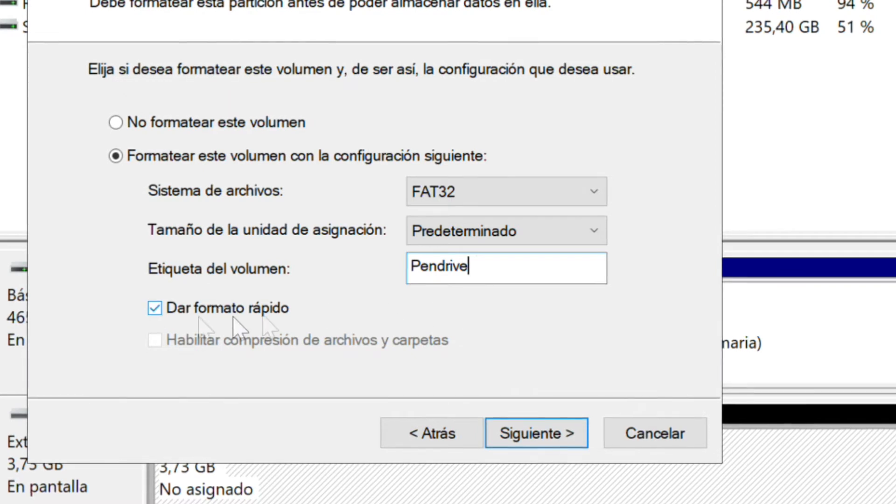
# Review the configuration summary, finish creating the FAT32 volume on Disk 2, and close the drive's File Explorer window
pyautogui.click(546, 443)
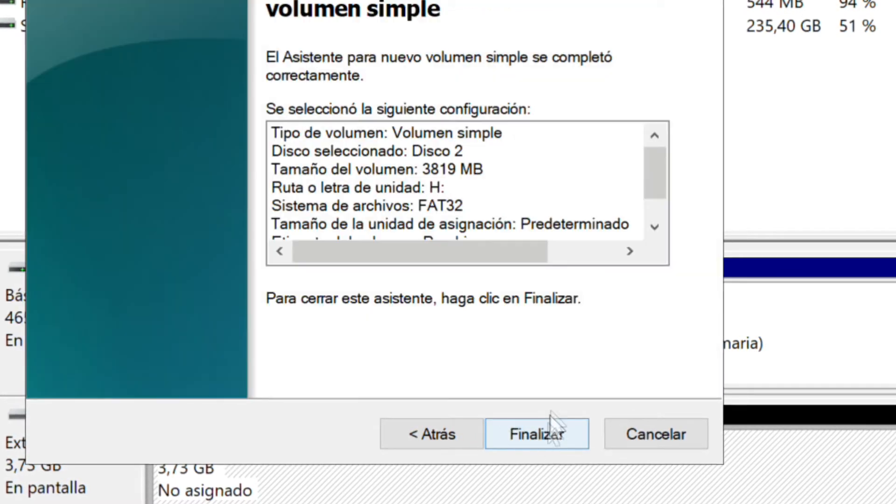
pyautogui.moveTo(654, 186); pyautogui.dragTo(656, 138)
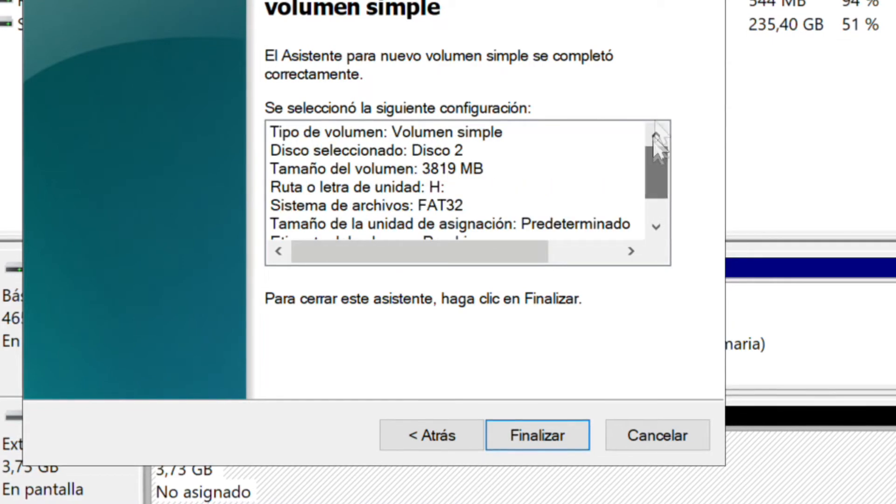
pyautogui.click(550, 442)
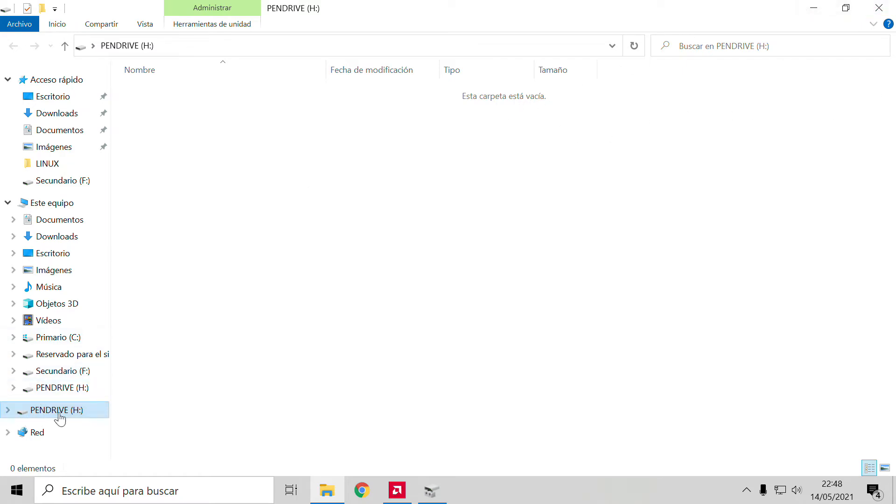
pyautogui.click(878, 8)
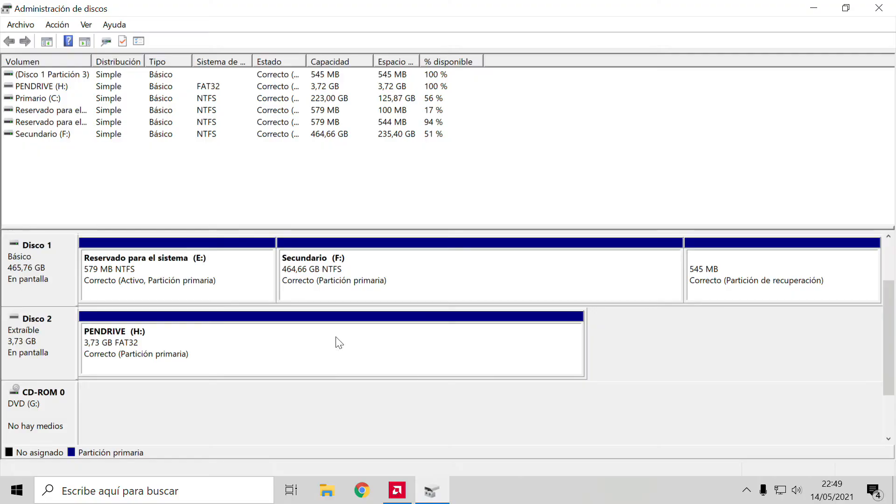
# Delete the PENDRIVE (H:) volume from Disk 2 and confirm the removal
pyautogui.rightClick(328, 337)
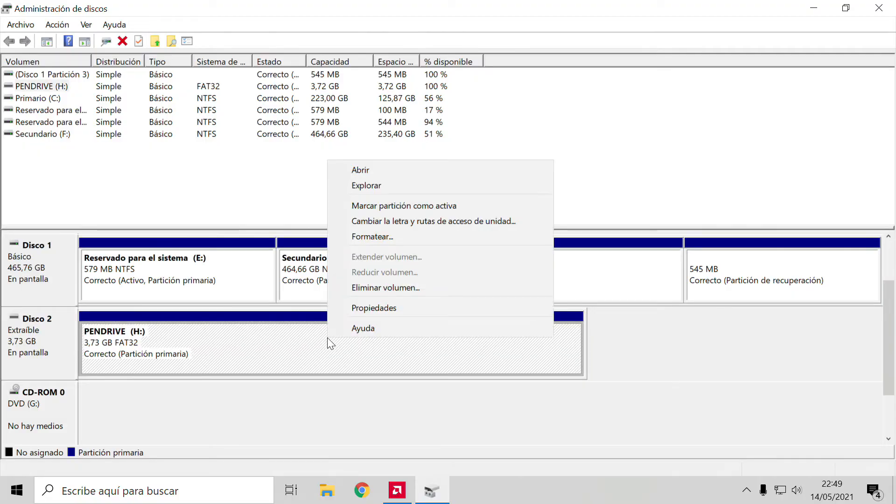
pyautogui.click(366, 287)
pyautogui.click(493, 335)
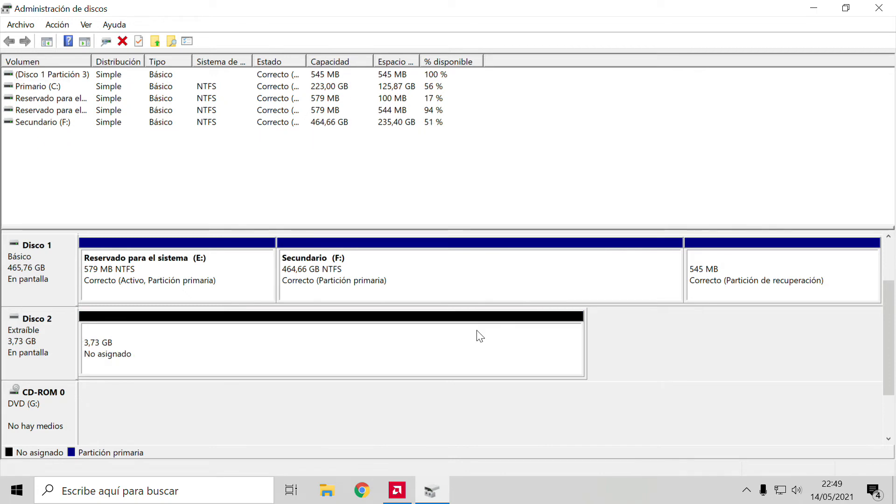
# Start a new simple volume in Disk 2's unallocated space and set its size to 1500 MB
pyautogui.rightClick(325, 334)
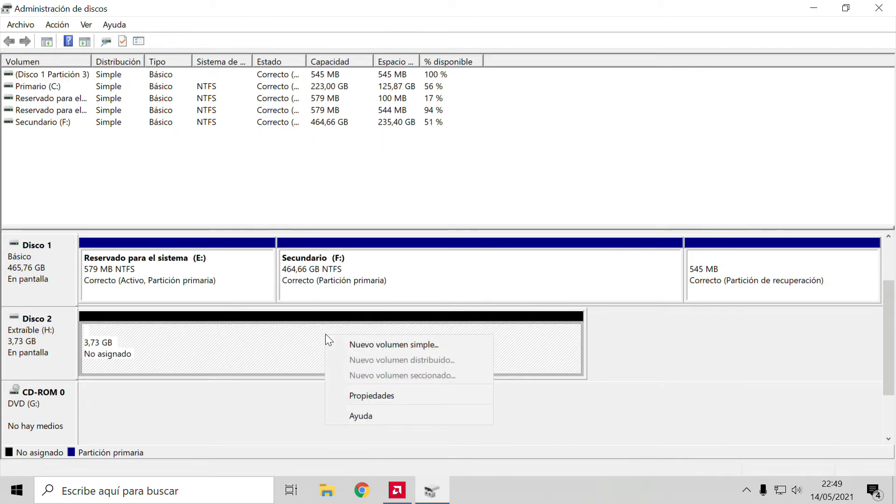
pyautogui.click(382, 345)
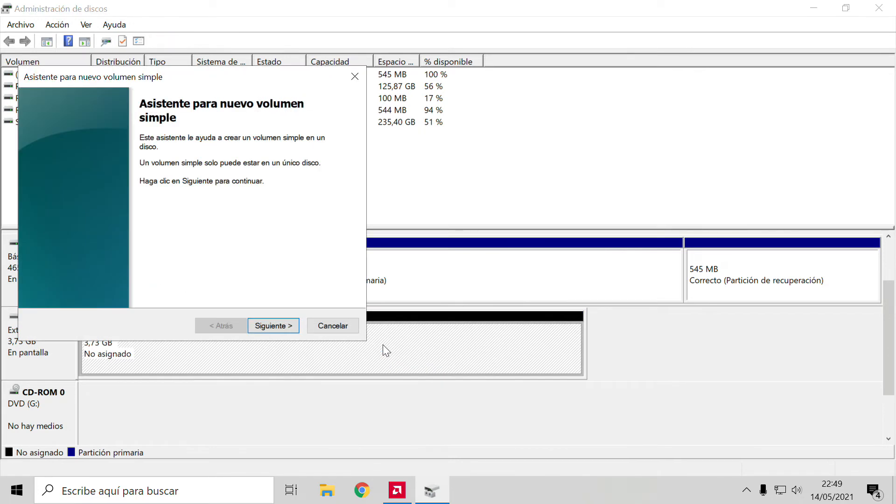
pyautogui.click(283, 326)
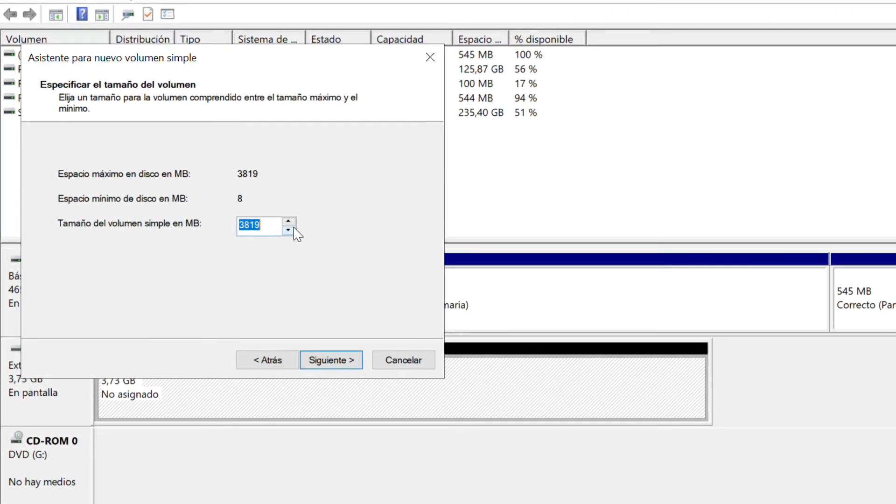
pyautogui.write('1')
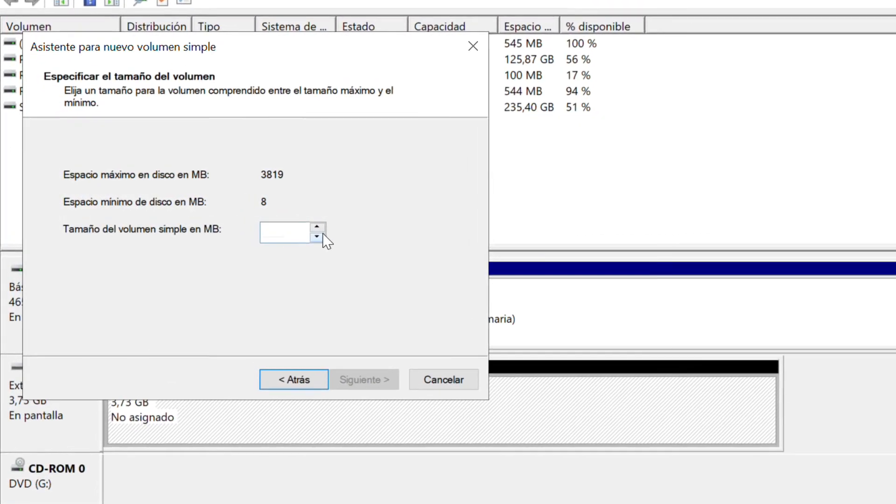
pyautogui.write('500')
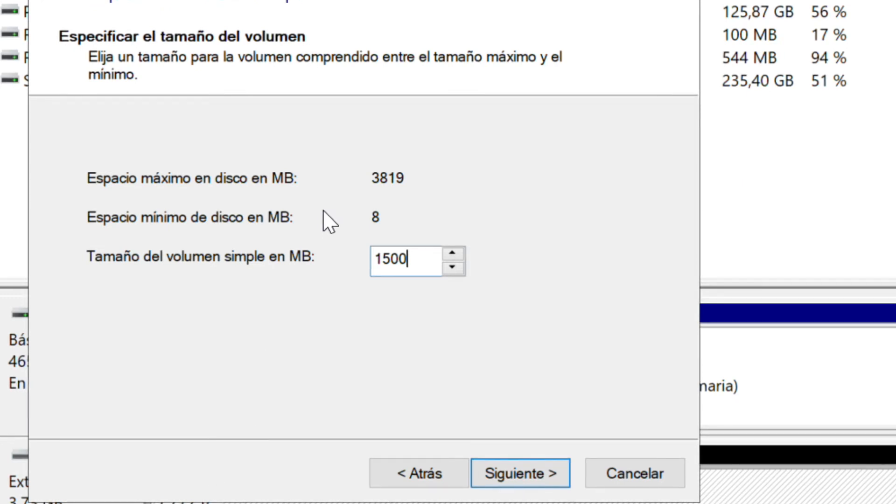
# Open the Windows Calculator and multiply 3 by 1024 to convert 3 GB to megabytes
pyautogui.press('super')
pyautogui.write('calcula')
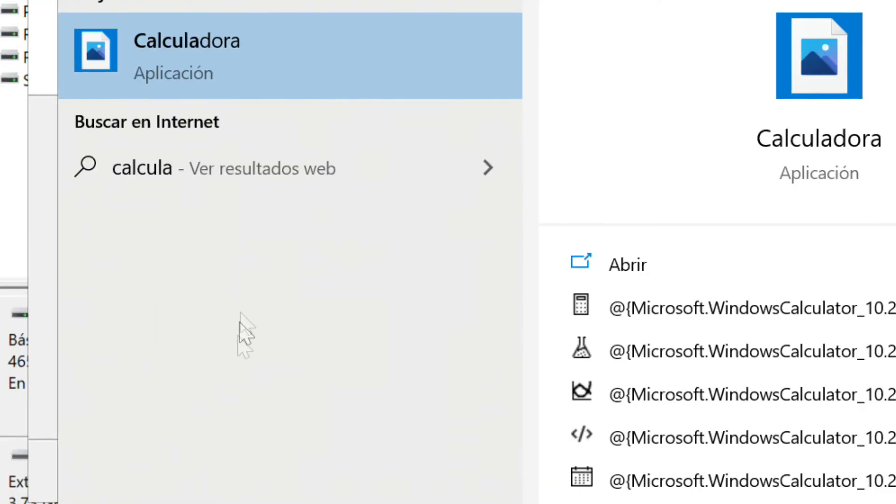
pyautogui.click(206, 59)
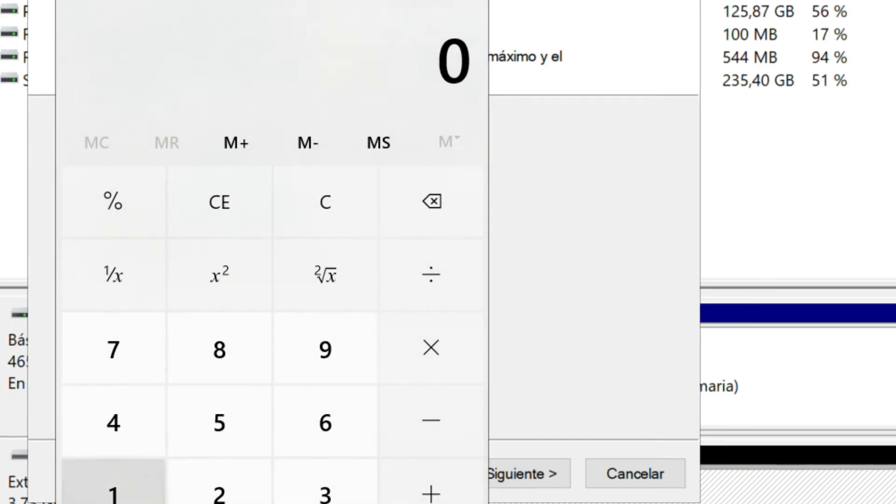
pyautogui.click(337, 499)
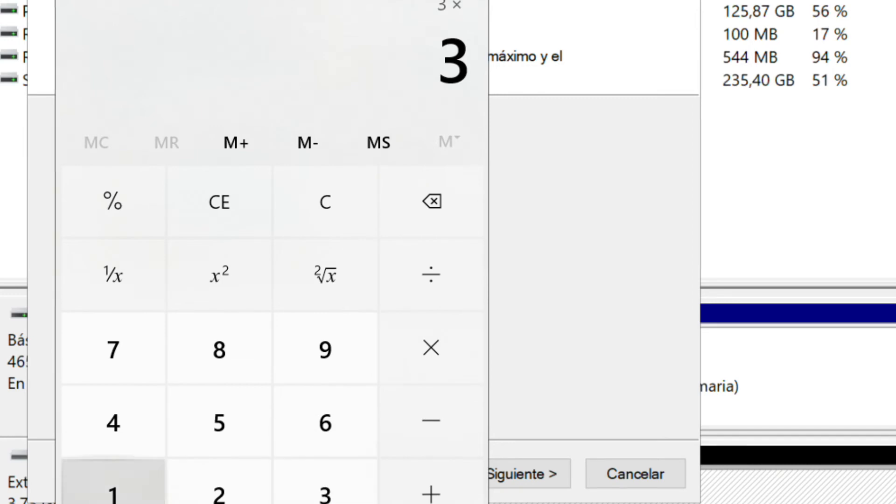
pyautogui.click(113, 495)
pyautogui.click(219, 503)
pyautogui.click(220, 495)
pyautogui.click(113, 422)
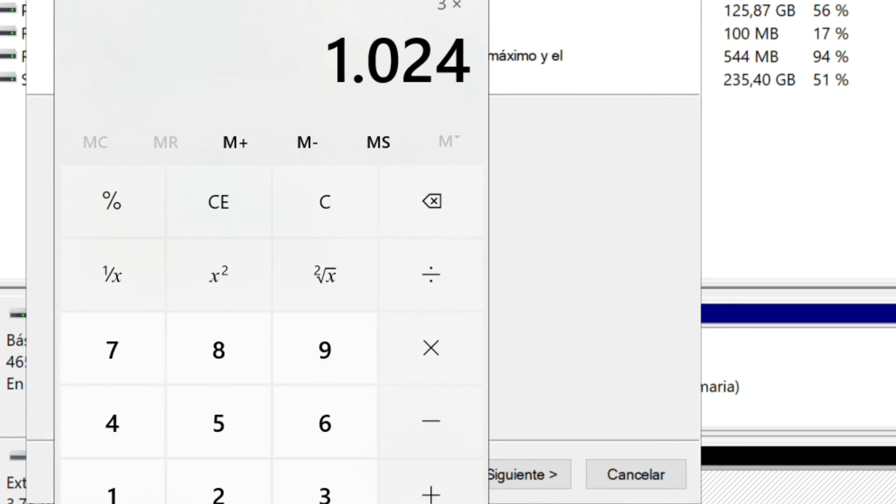
pyautogui.press('Return')
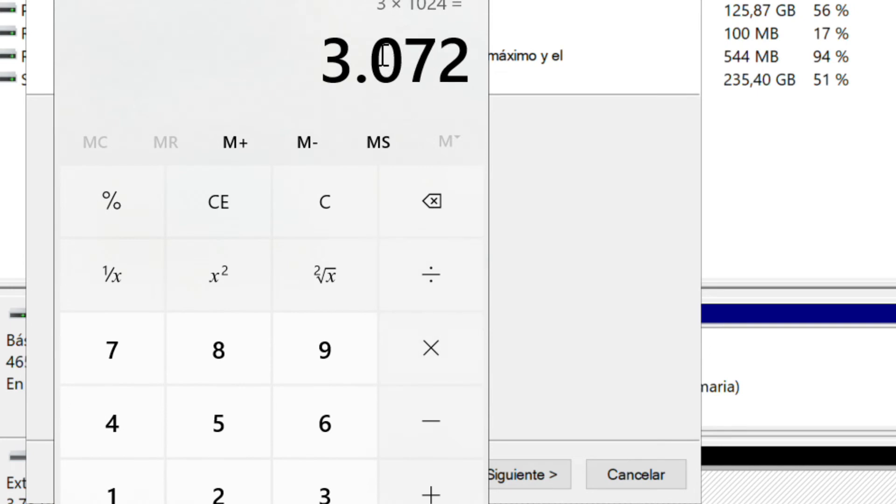
# Return to the new simple volume wizard, set the volume size to 3072 MB, and accept drive letter D
pyautogui.hotkey('alt', 'Tab')
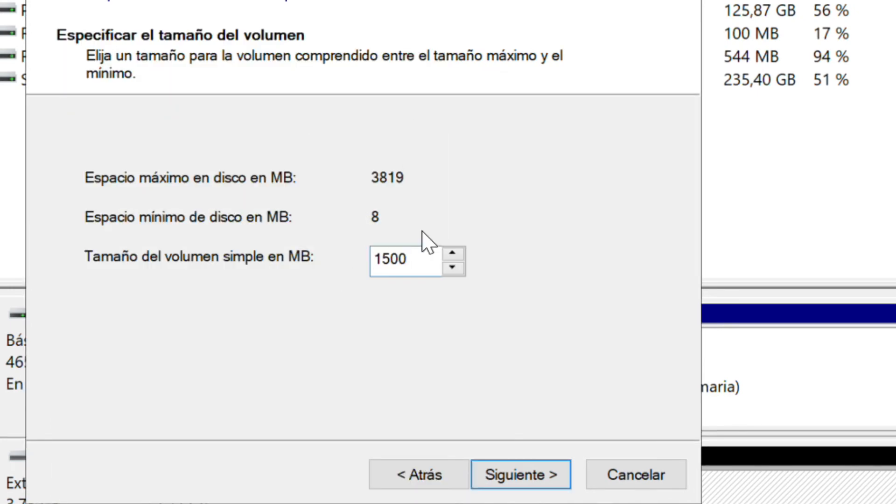
pyautogui.press('BackSpace')
pyautogui.press('BackSpace')
pyautogui.press('BackSpace')
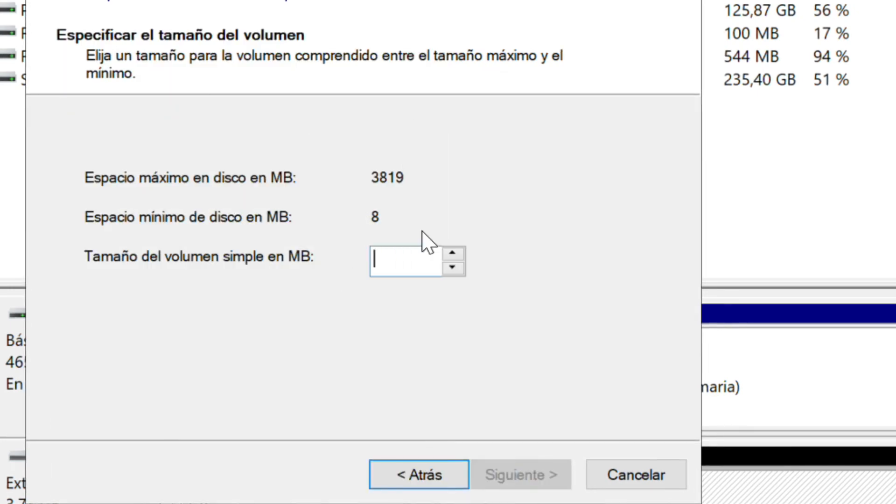
pyautogui.write('3072')
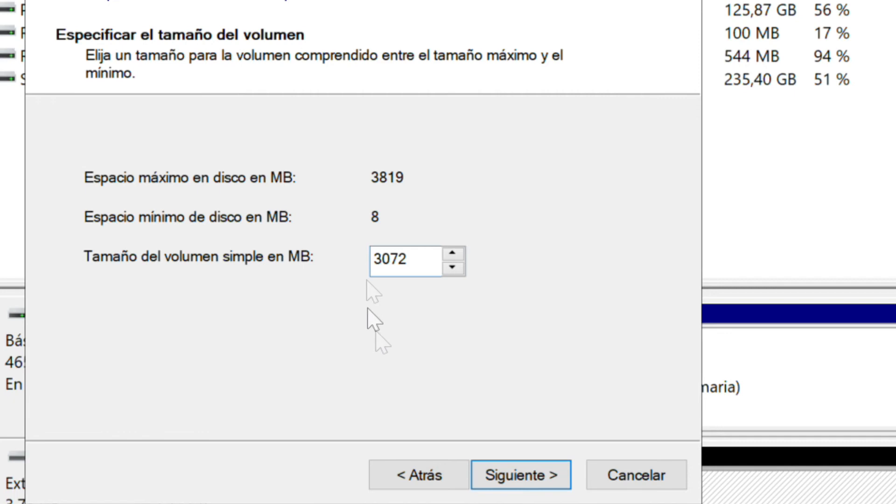
pyautogui.click(512, 478)
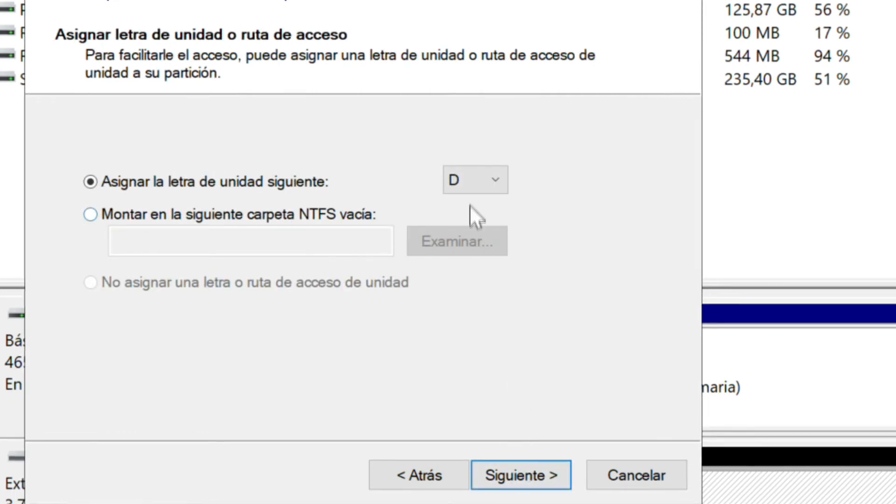
pyautogui.click(508, 470)
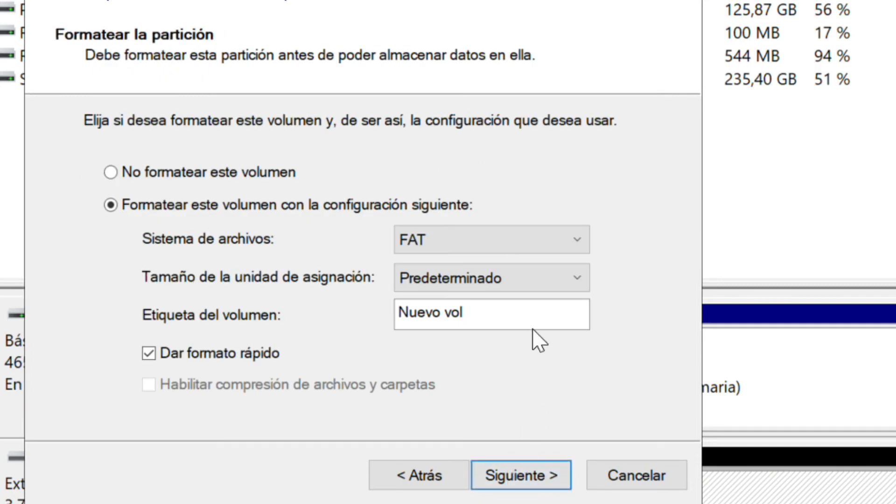
# Choose NTFS with the label Nuevo vol, finish creating the volume, and close the drive's File Explorer window
pyautogui.click(536, 240)
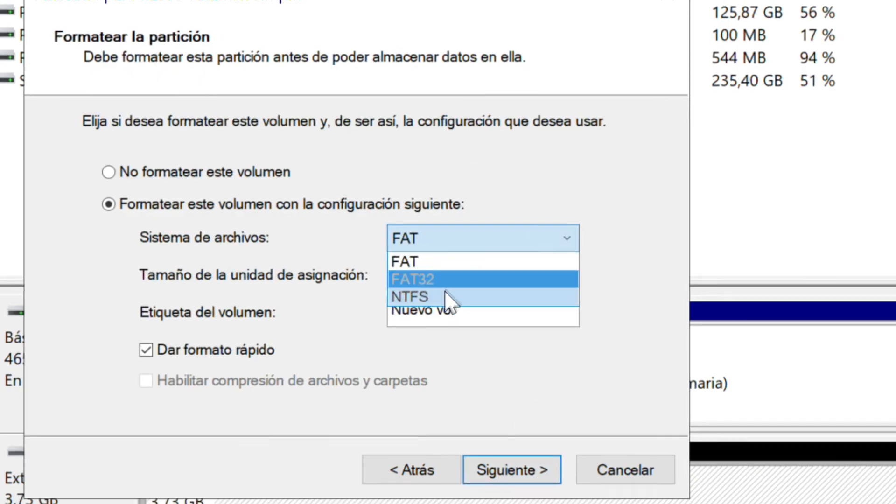
pyautogui.click(460, 299)
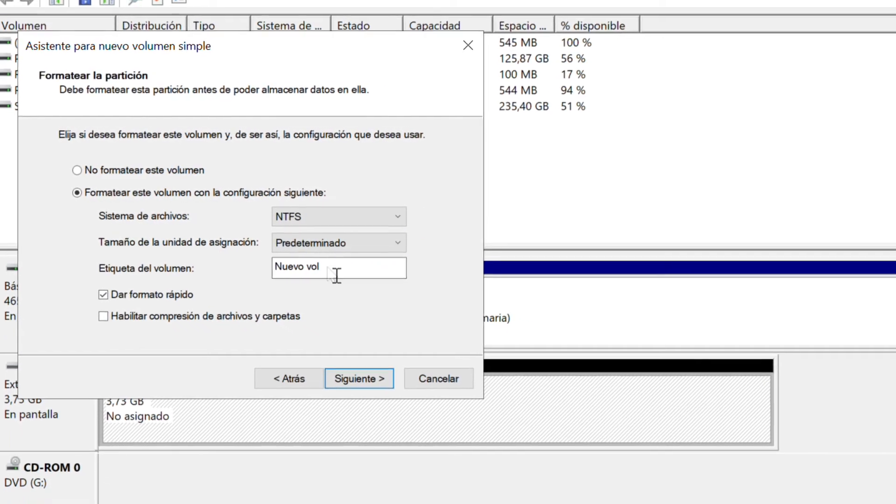
pyautogui.click(349, 272)
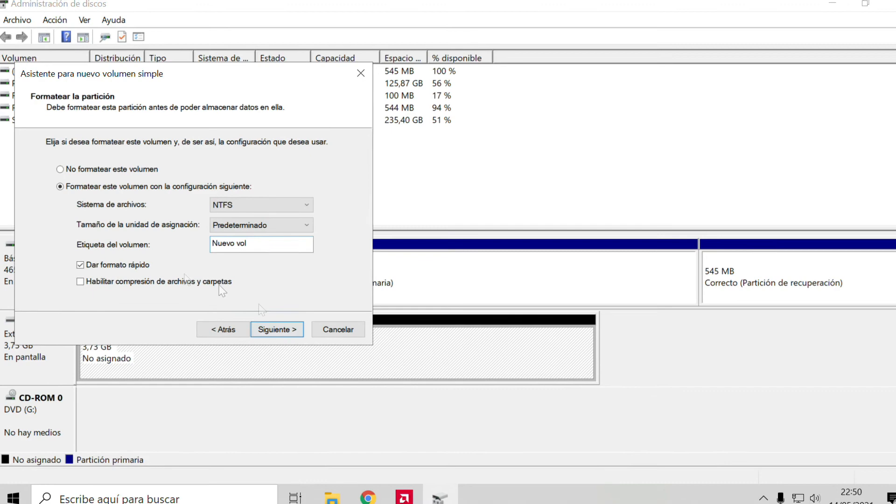
pyautogui.click(268, 326)
pyautogui.click(268, 326)
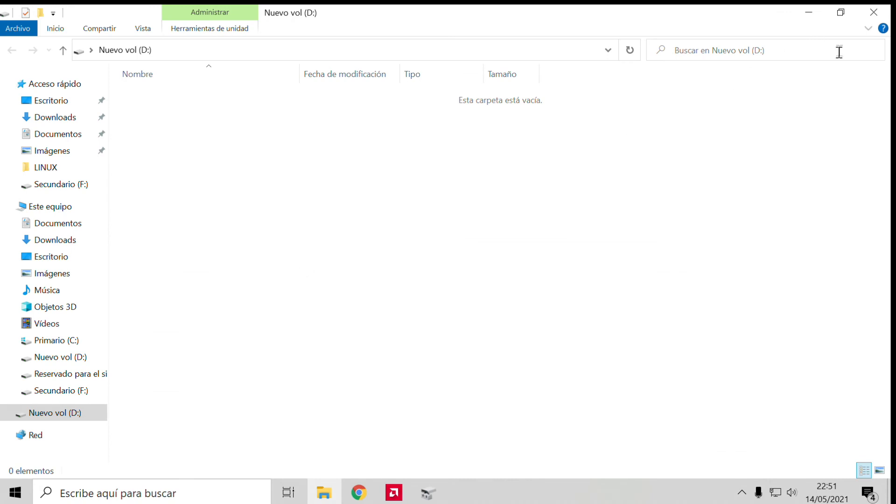
pyautogui.click(880, 13)
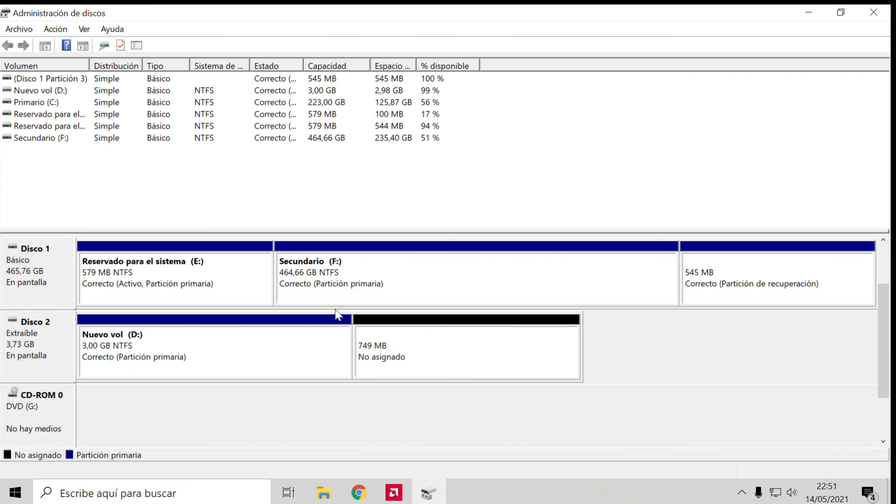
# Start a new simple volume in Disk 2's remaining unallocated space, using the full 747 MB and drive letter H
pyautogui.click(432, 357)
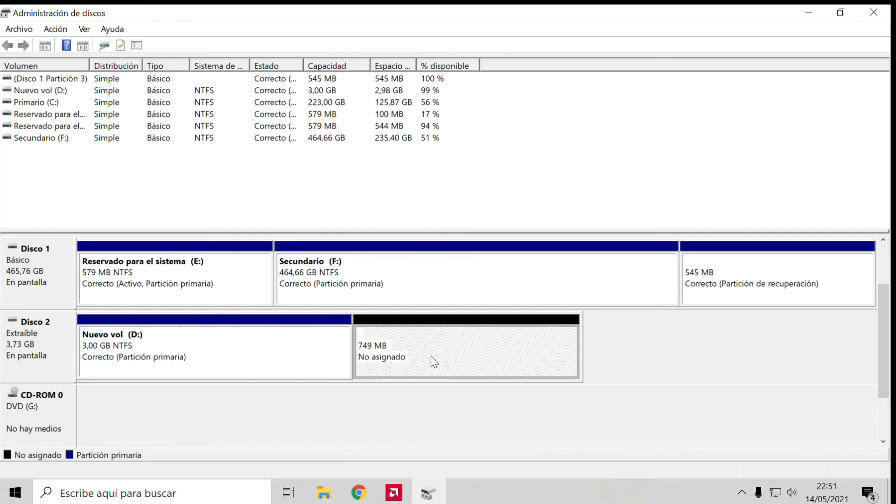
pyautogui.rightClick(455, 346)
pyautogui.click(536, 359)
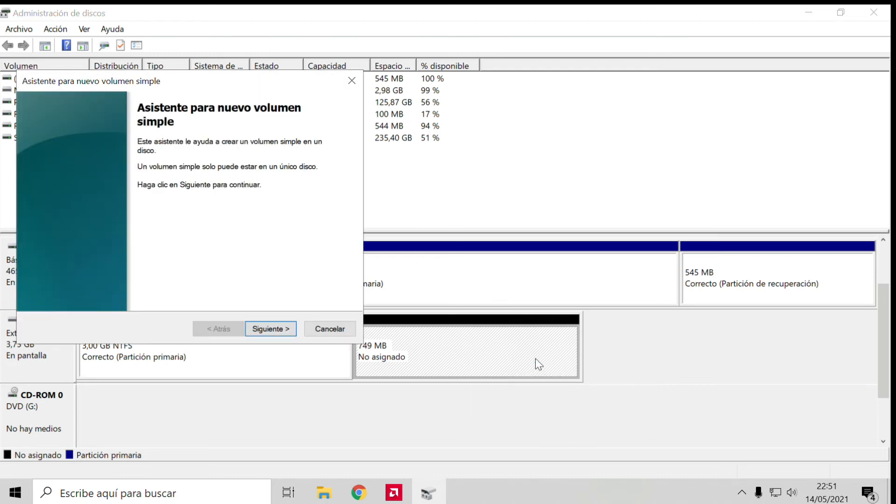
pyautogui.click(273, 329)
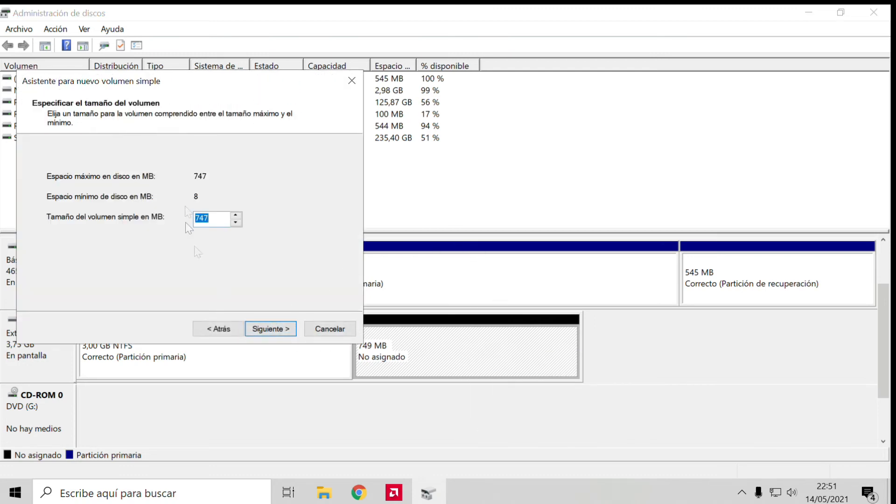
pyautogui.click(270, 323)
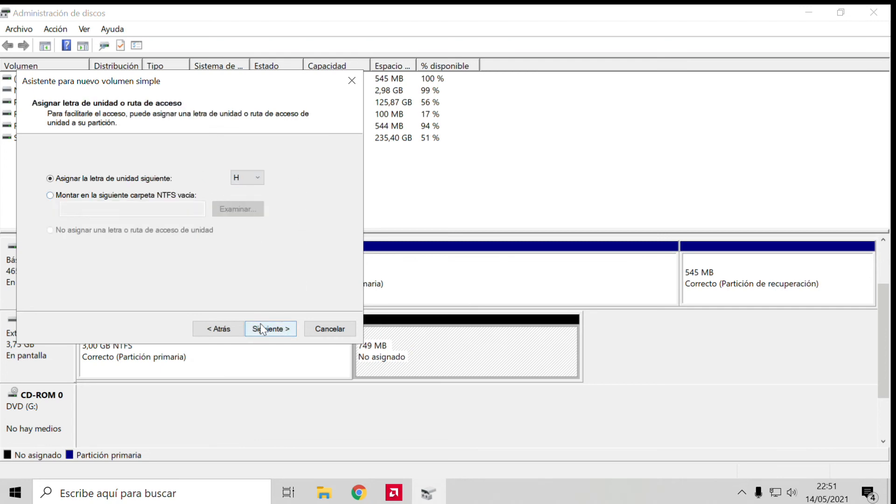
pyautogui.click(270, 328)
# Format the new volume as FAT32 with the default allocation unit size and label Nuevo vol, and finish the wizard
pyautogui.click(266, 209)
pyautogui.click(253, 229)
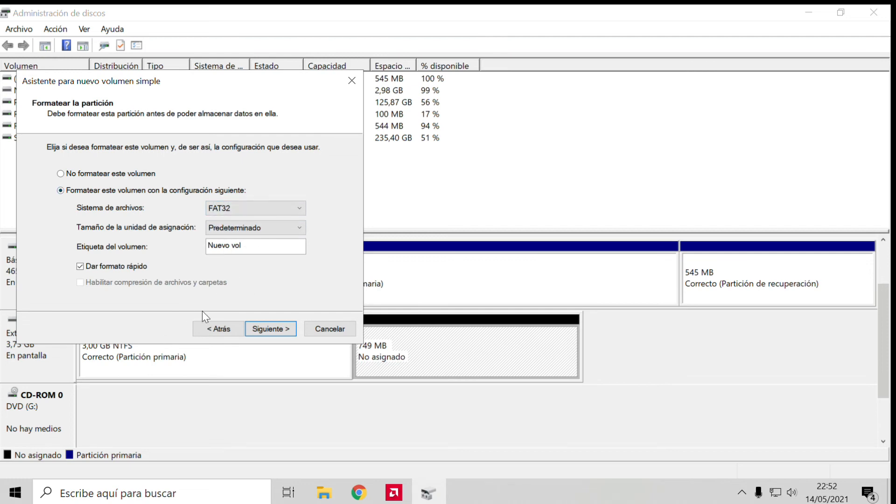
pyautogui.click(262, 225)
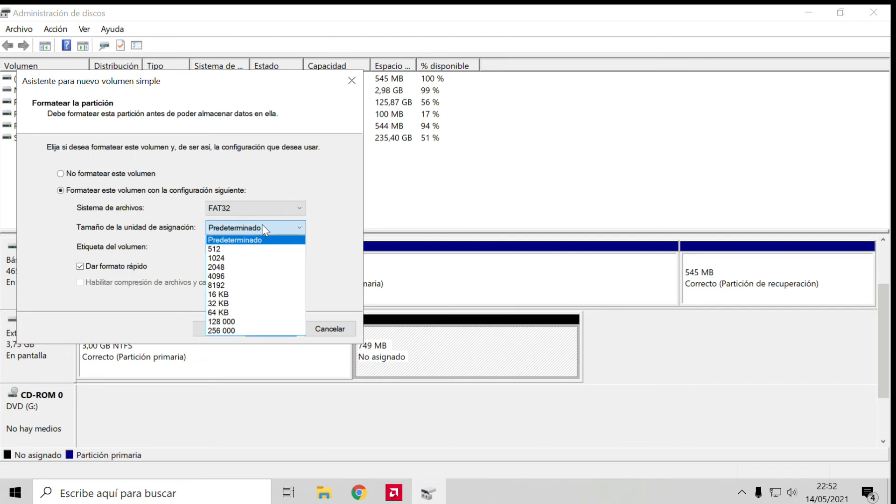
pyautogui.click(263, 226)
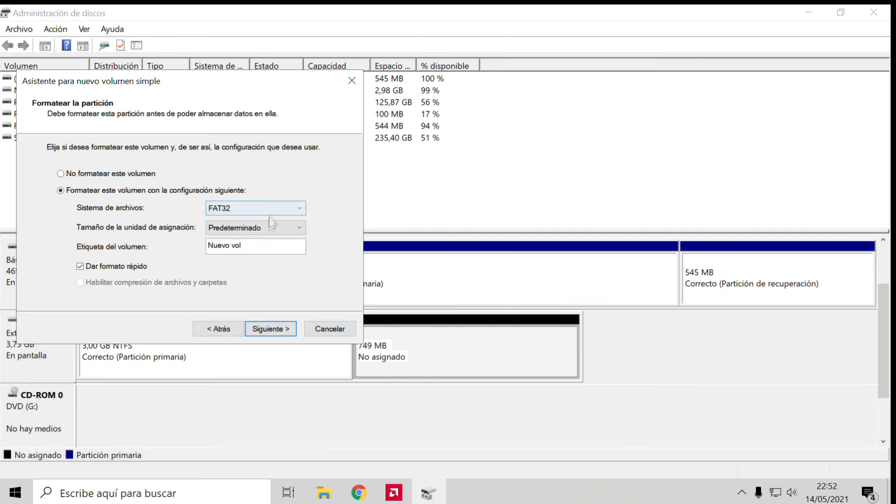
pyautogui.click(275, 329)
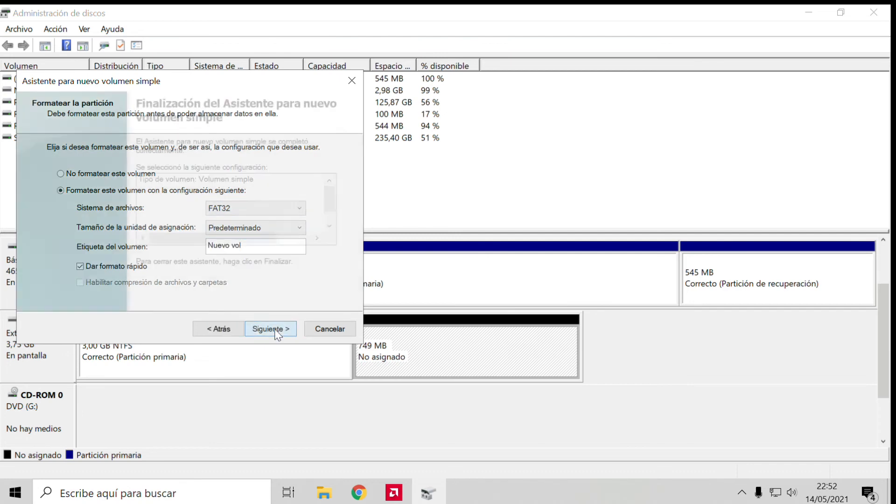
pyautogui.click(276, 330)
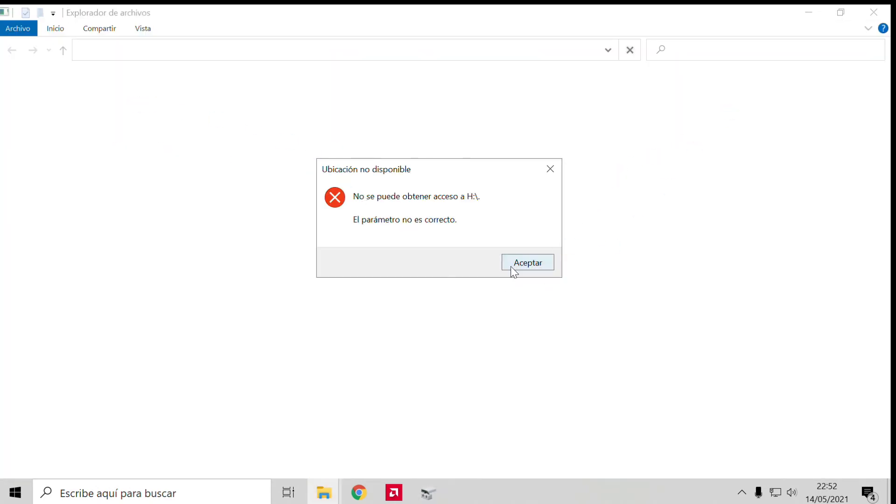
# Dismiss the H: drive's access error and format prompt, and close its File Explorer window
pyautogui.click(511, 263)
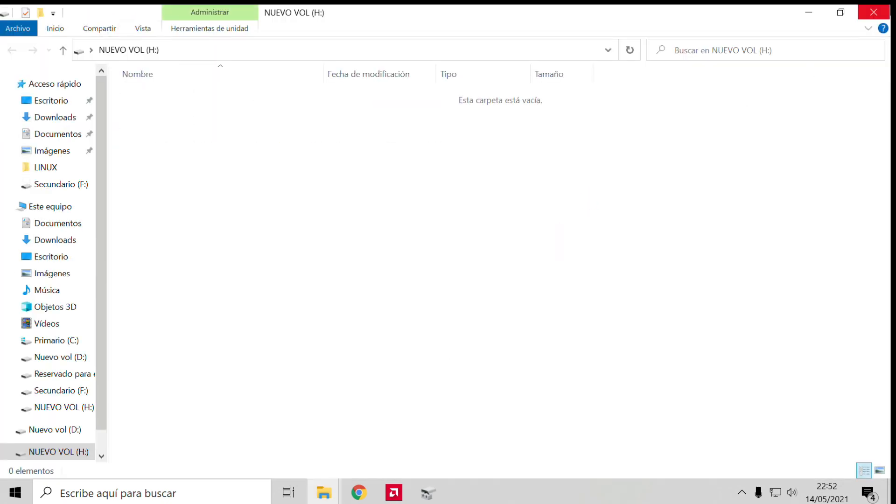
pyautogui.click(874, 12)
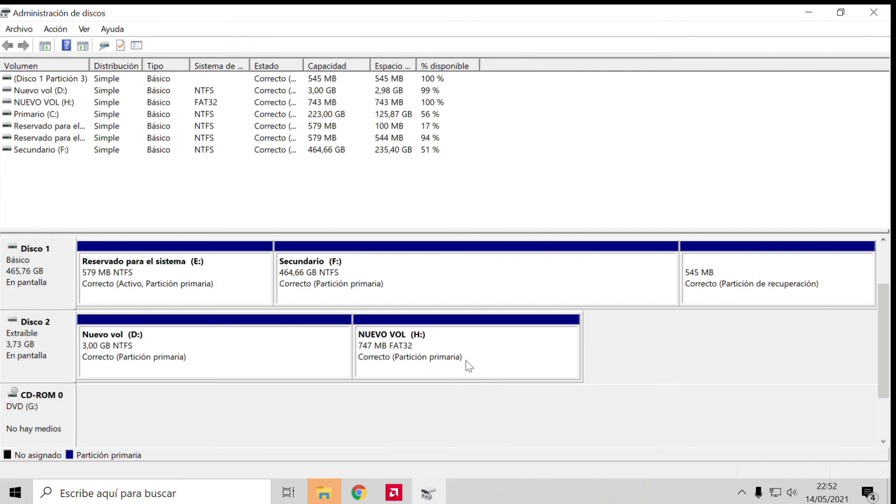
pyautogui.click(466, 366)
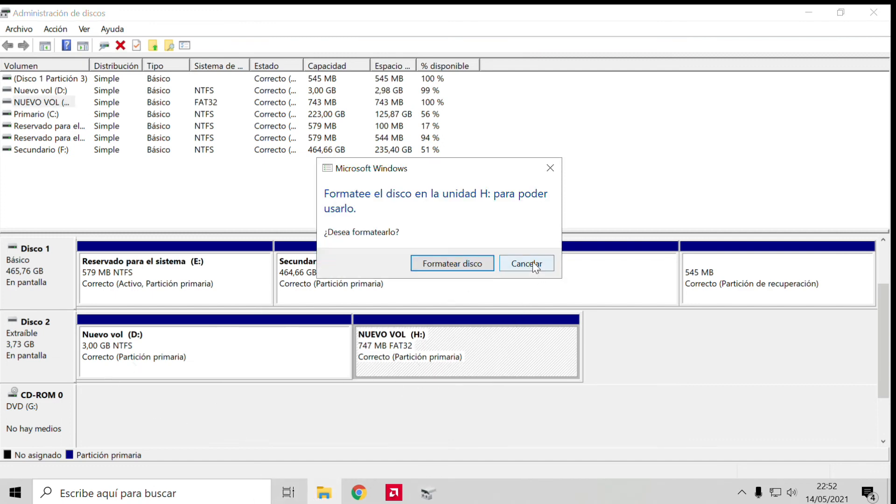
pyautogui.click(531, 263)
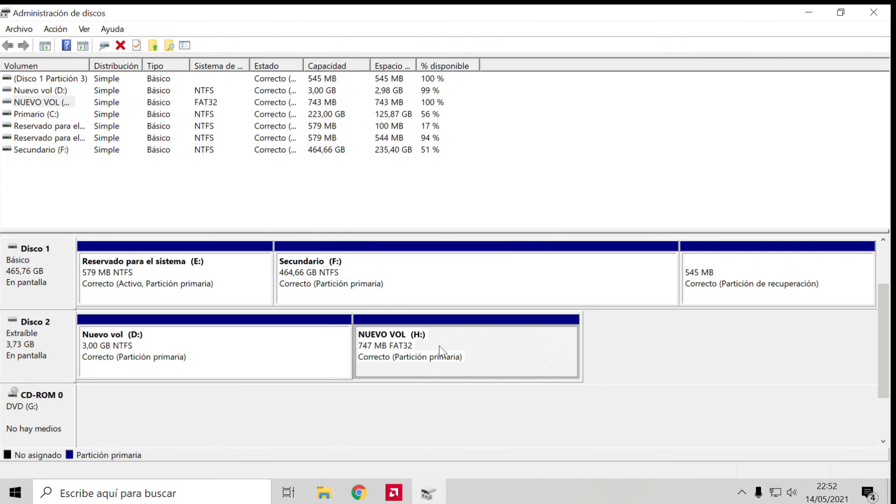
# Switch to File Explorer, check the Nuevo vol (D:) drive, and create a folder named carpeta on NUEVO VOL (H:)
pyautogui.click(324, 493)
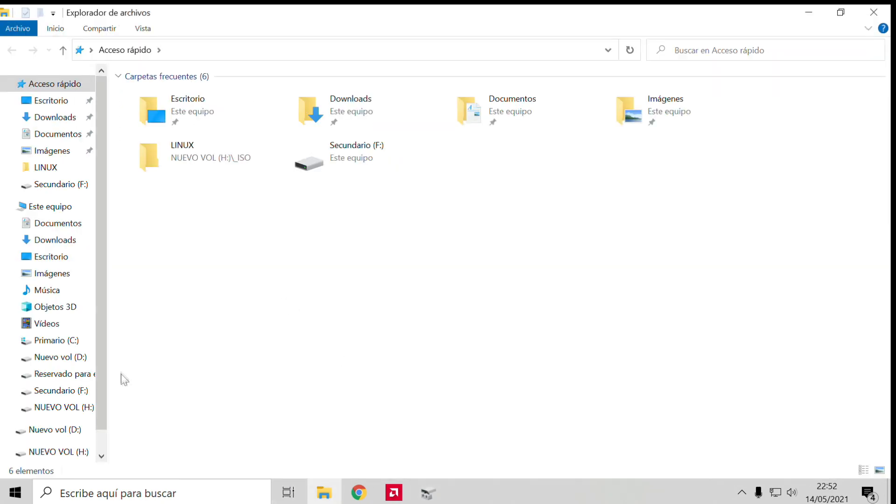
pyautogui.scroll(-1, 105, 336)
pyautogui.click(55, 403)
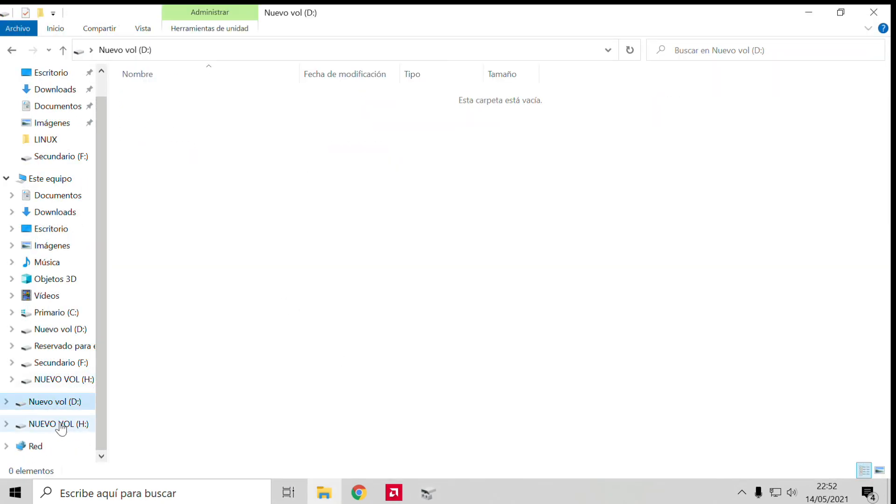
pyautogui.click(59, 424)
pyautogui.rightClick(317, 161)
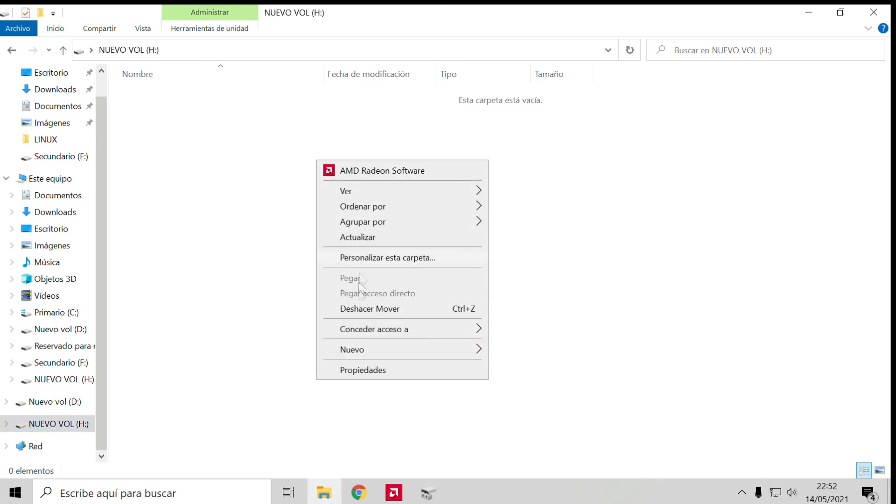
pyautogui.moveTo(360, 356)
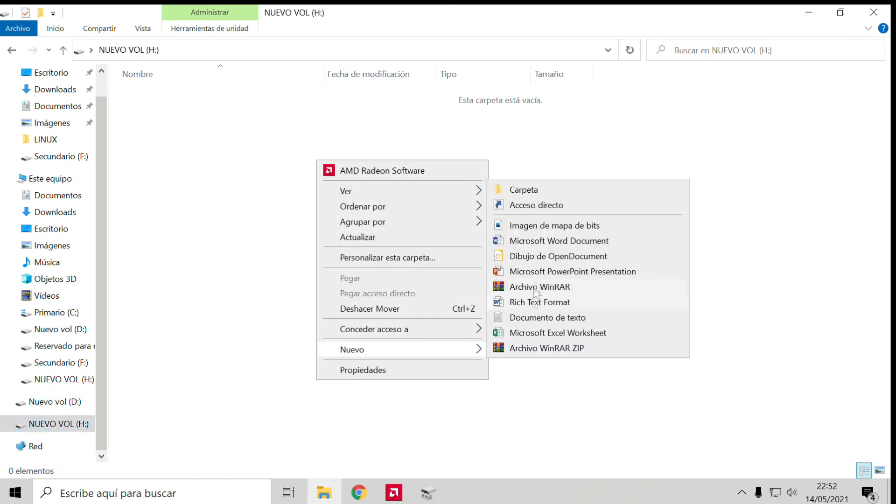
pyautogui.click(533, 189)
pyautogui.press('BackSpace')
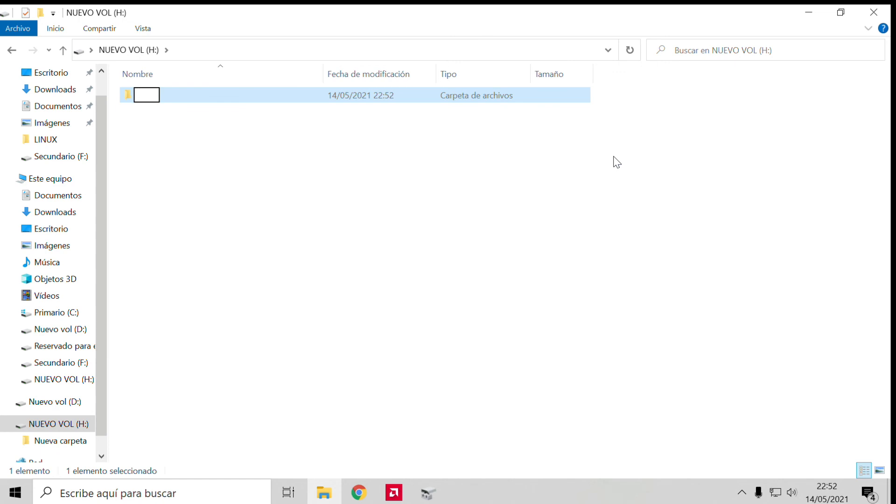
pyautogui.write('carpeta')
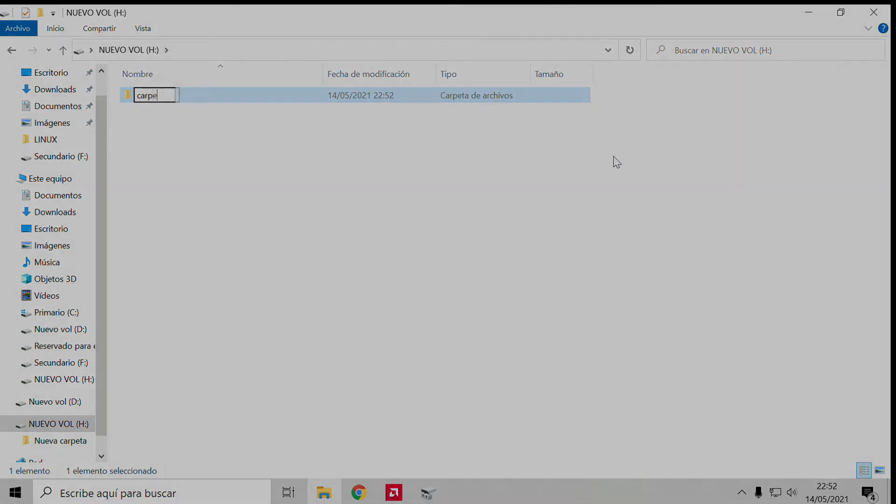
pyautogui.press('Return')
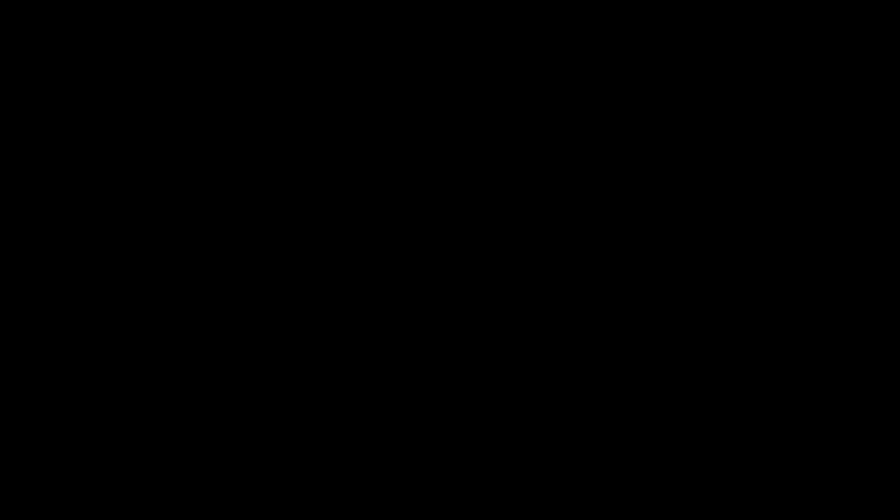